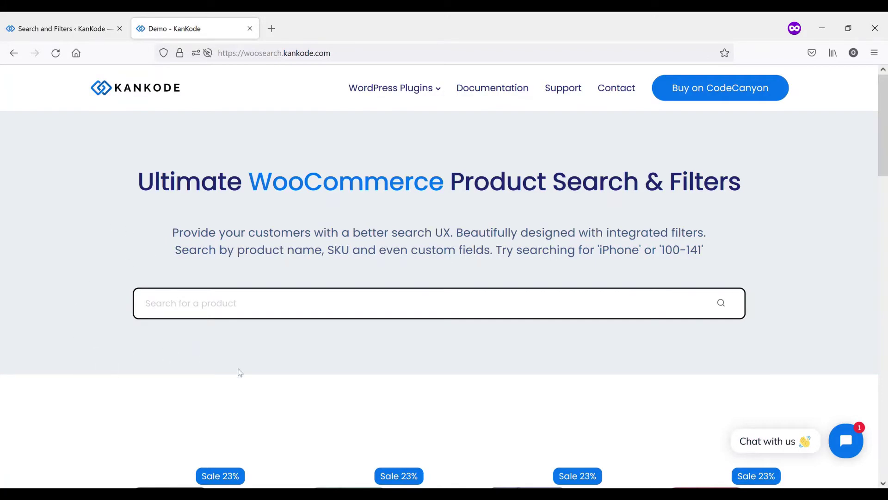
Step: Search the KanKode store for 'iphone' to list 13 Apple results with color, memory and processor filters
scroll(318, 262, "down", 8)
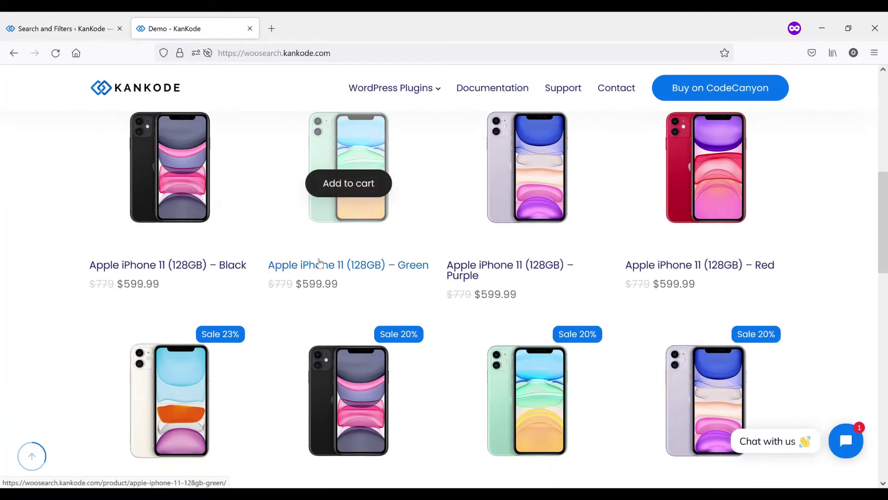
scroll(319, 263, "up", 8)
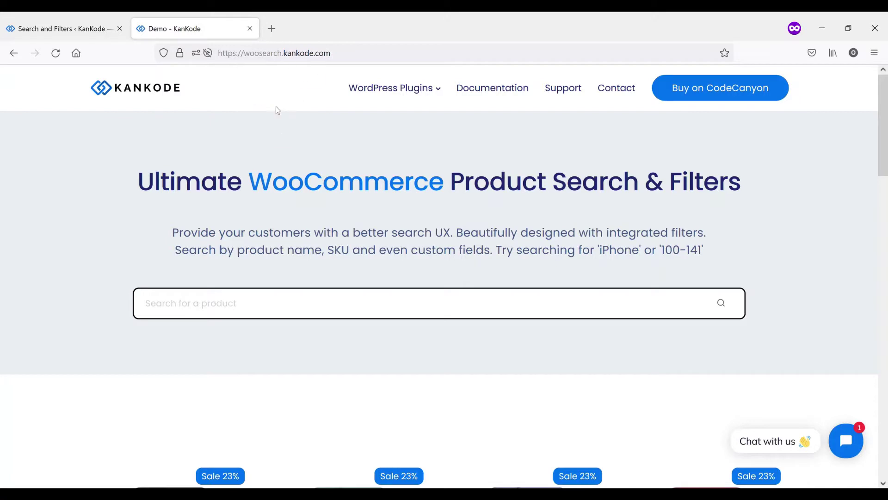
left_click(417, 309)
type("iphone")
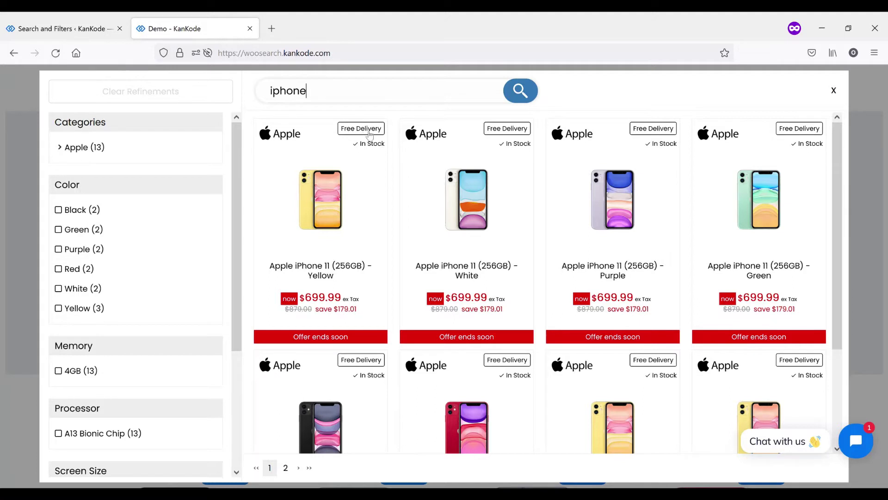
Step: On the WooSearch admin settings page, look over the Search Text and Filter Settings options
left_click(72, 32)
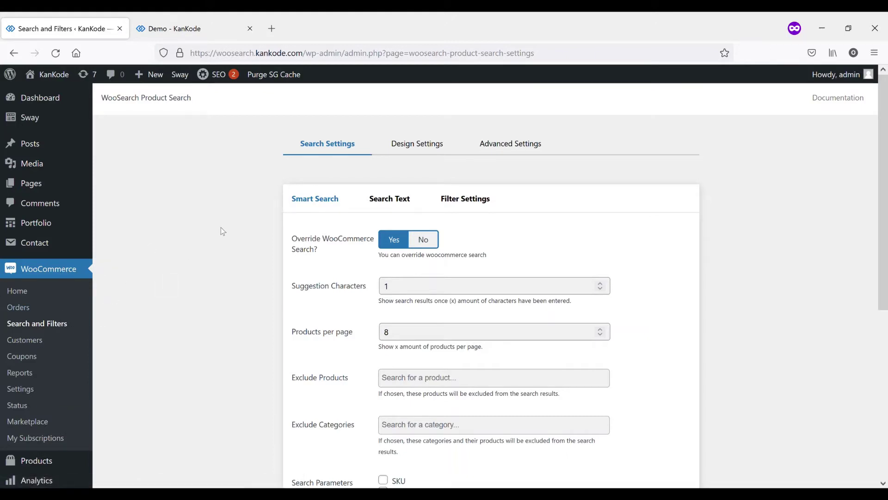
scroll(271, 212, "down", 2)
scroll(297, 208, "down", 4)
scroll(298, 211, "up", 5)
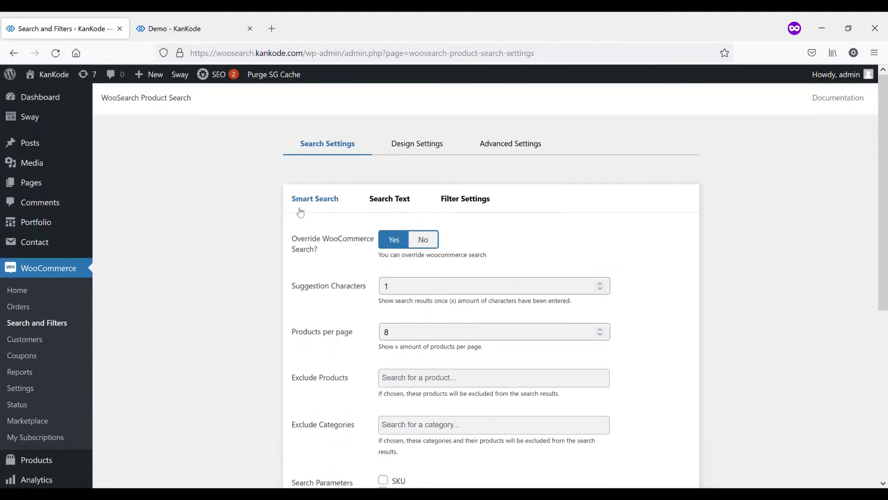
left_click(384, 209)
left_click(448, 207)
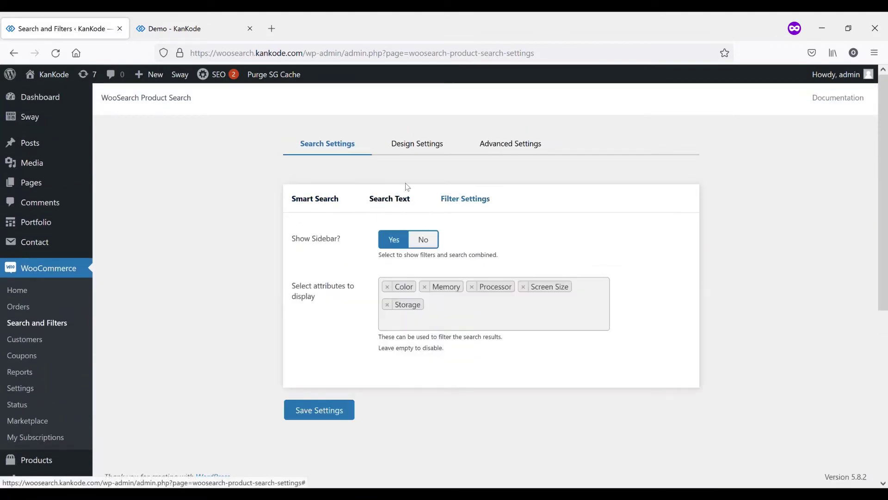
Step: Show Design Settings > Content Settings: delivery promotion above 10, Free Delivery, ex Tax, Offer ends soon
left_click(415, 144)
left_click(396, 201)
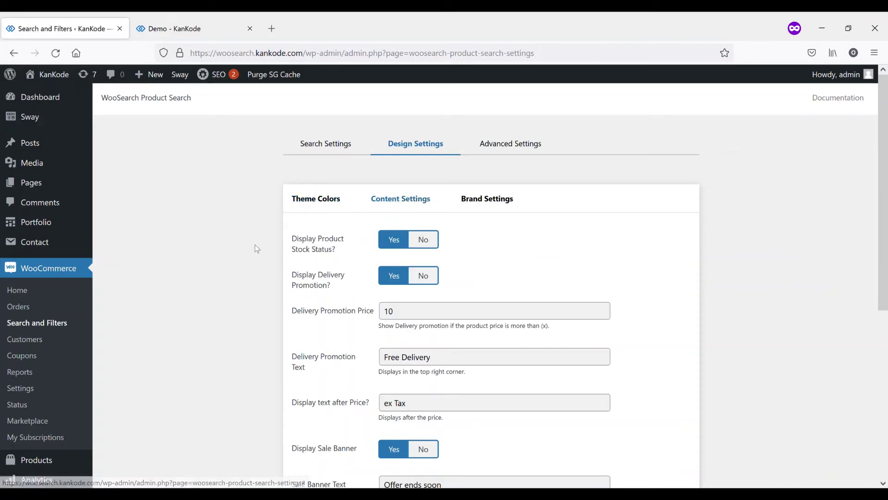
scroll(256, 249, "down", 2)
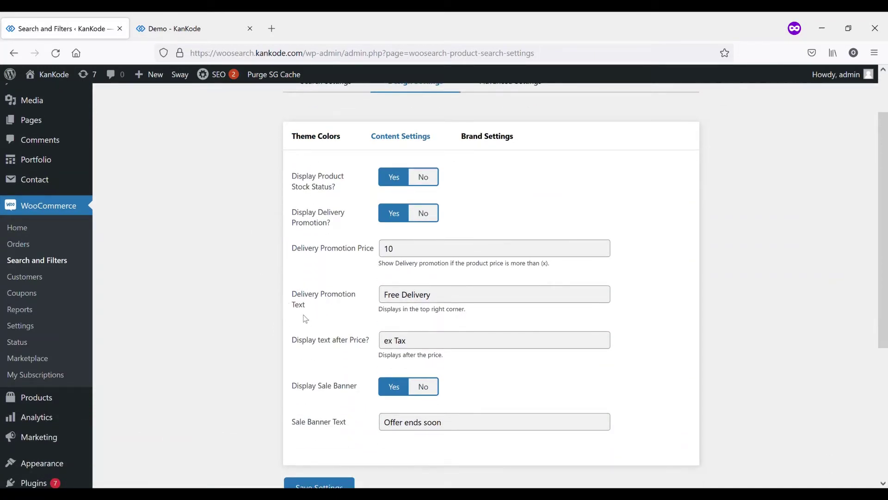
left_click(186, 32)
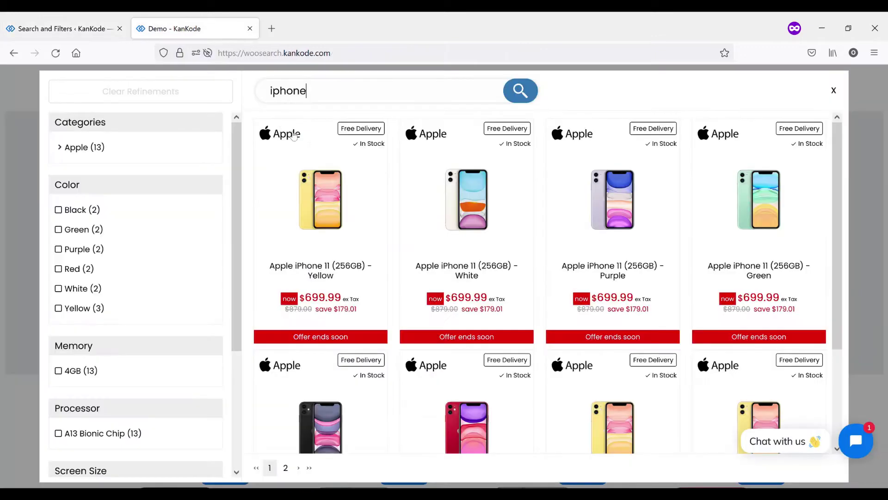
left_click(77, 29)
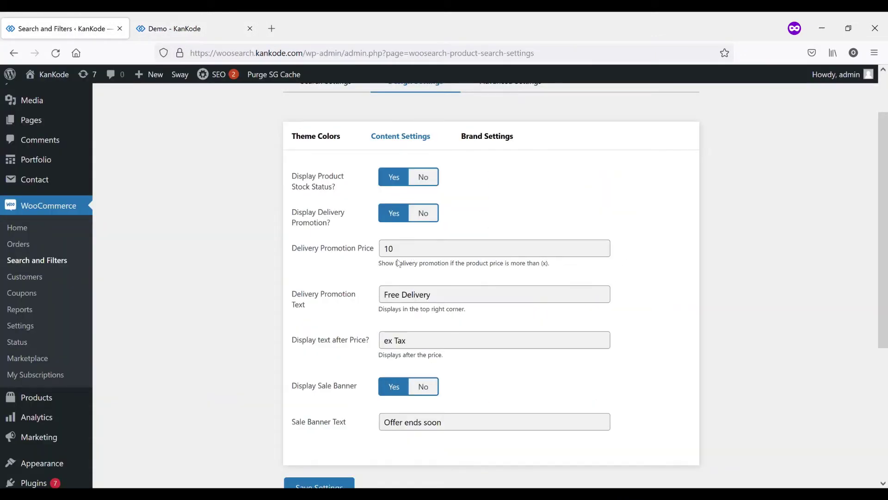
Step: View the iphone results cards in the store, now labelled Free Delivery, In Stock, ex Tax and Offer ends soon
left_click(182, 36)
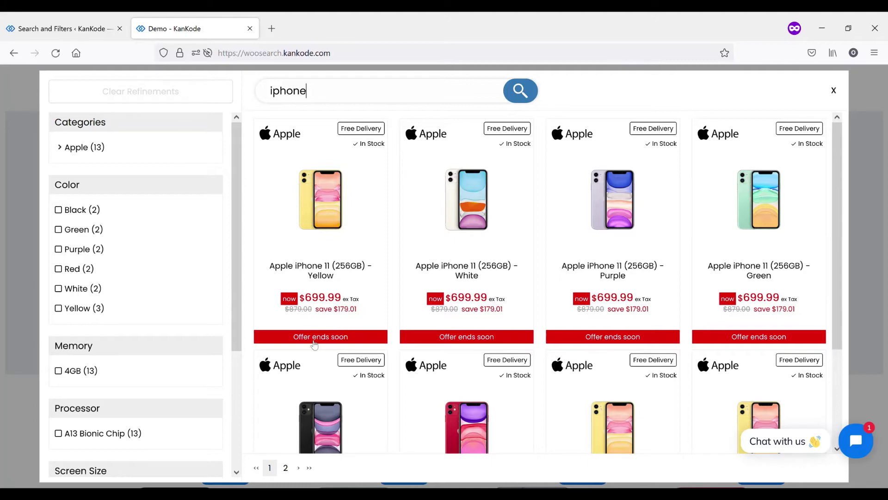
Step: Open Search Settings and go through Search Text and Filter Settings, ending on Smart Search
key("ctrl+Page_Up")
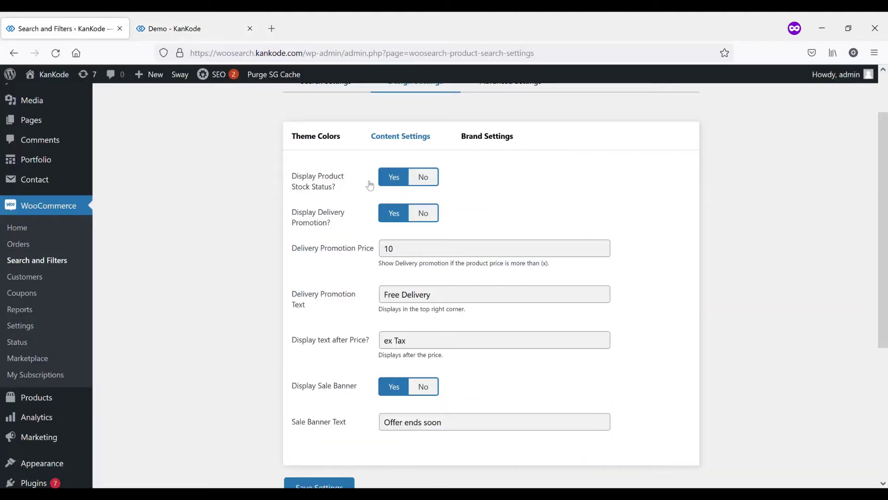
scroll(368, 185, "up", 3)
left_click(328, 143)
scroll(273, 225, "down", 3)
scroll(274, 223, "down", 3)
scroll(274, 223, "up", 3)
scroll(274, 226, "up", 2)
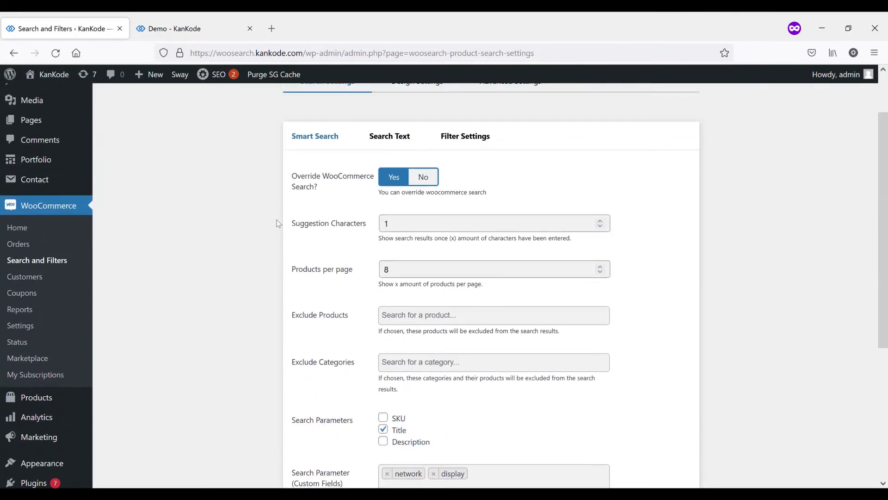
left_click(391, 143)
left_click(481, 144)
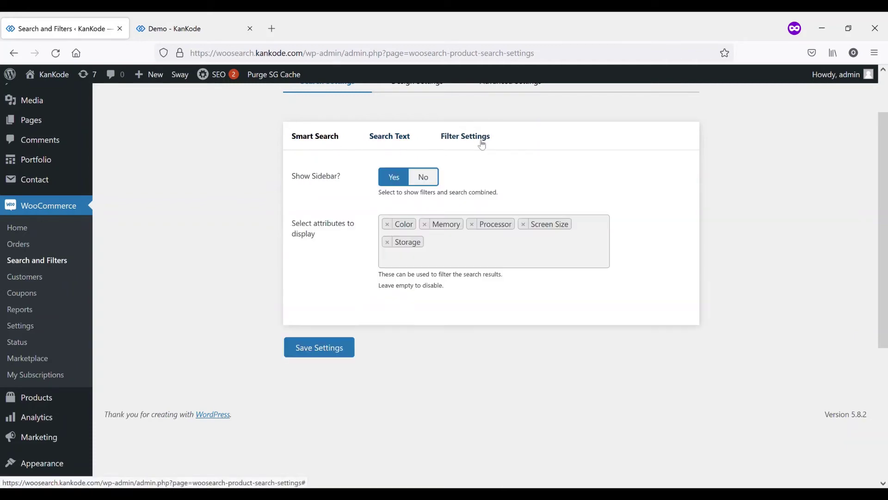
left_click(337, 145)
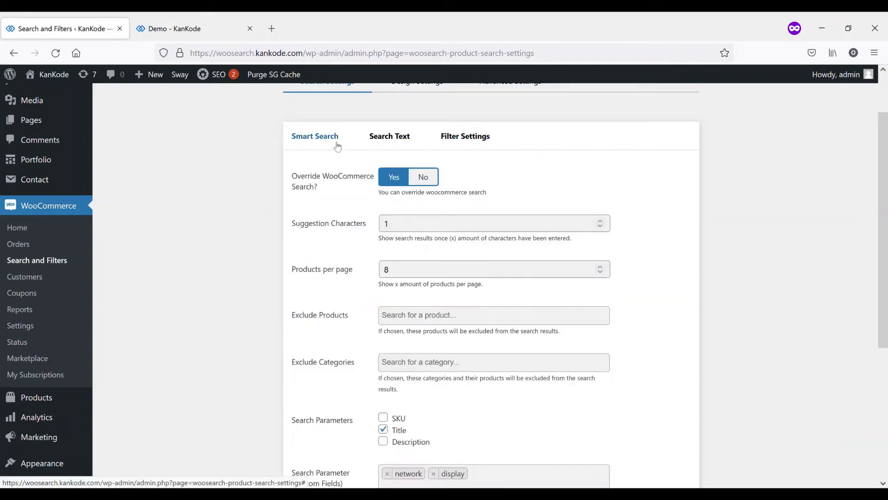
Step: Review Smart Search's Title-only search, 8 products per page and network/display custom fields
left_click(194, 29)
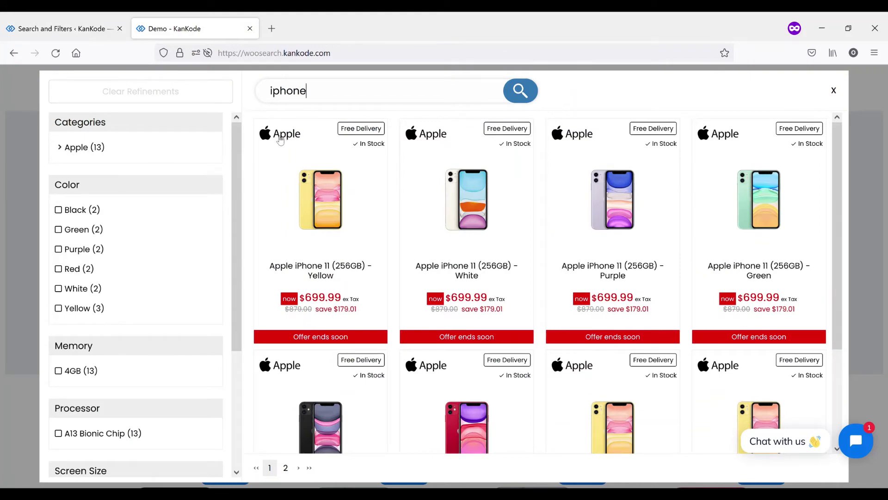
key("ctrl+shift+Tab")
scroll(273, 247, "down", 1)
scroll(272, 247, "down", 2)
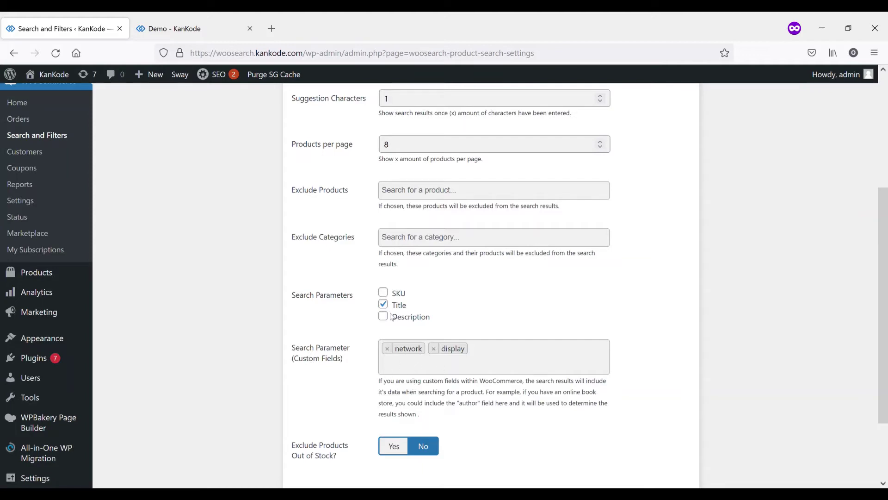
Step: Replace 'iphone' with 'oled' in the store popup search, listing four Samsung and one OnePlus phone
left_click(169, 28)
left_click_drag(332, 96, 262, 94)
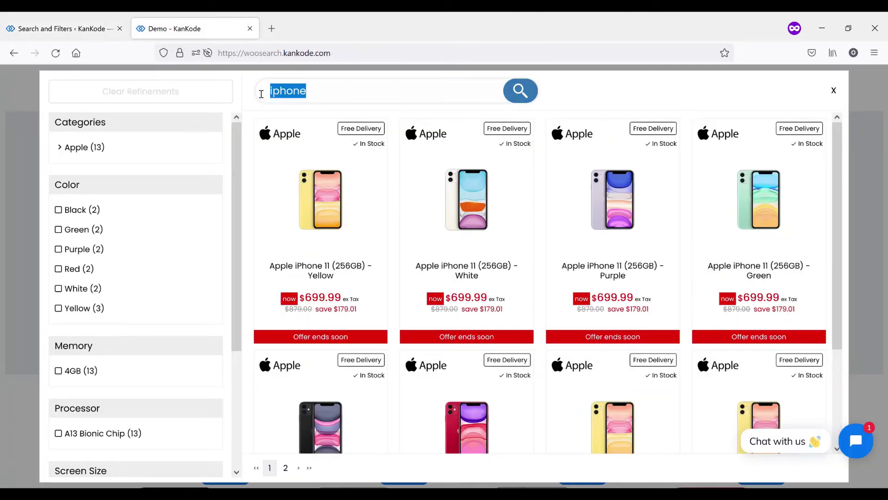
type("oled")
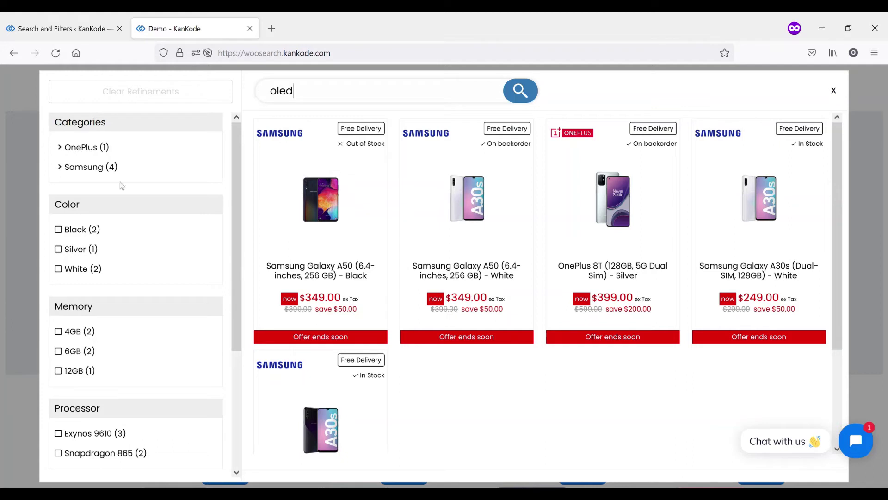
Step: In WooSearch admin, show the Filter Settings sidebar and attribute options
scroll(134, 208, "down", 3)
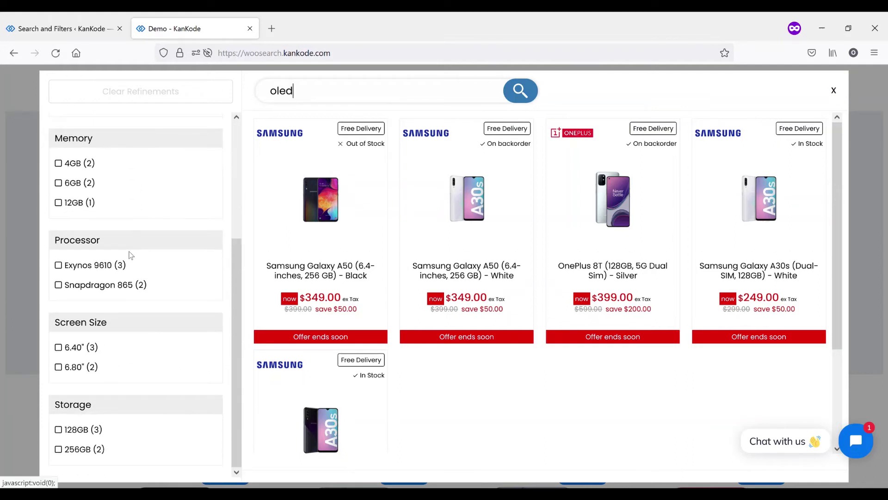
scroll(132, 254, "up", 4)
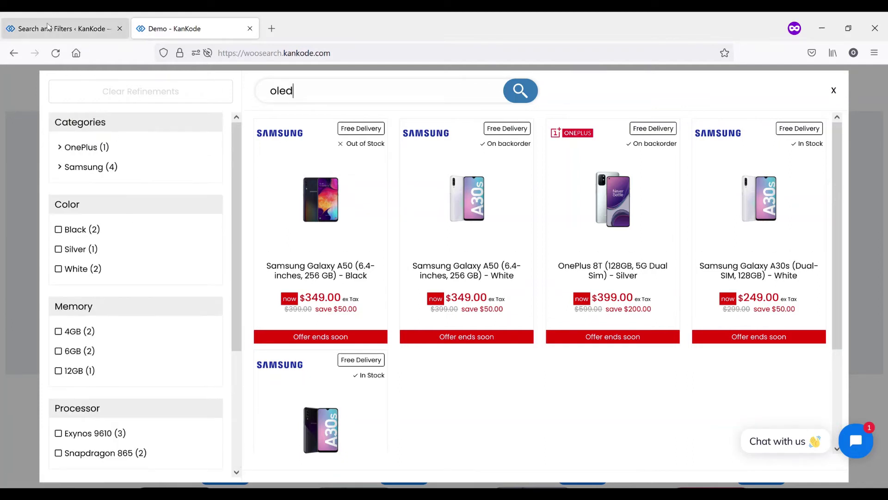
left_click(77, 29)
scroll(339, 221, "up", 4)
scroll(339, 220, "up", 1)
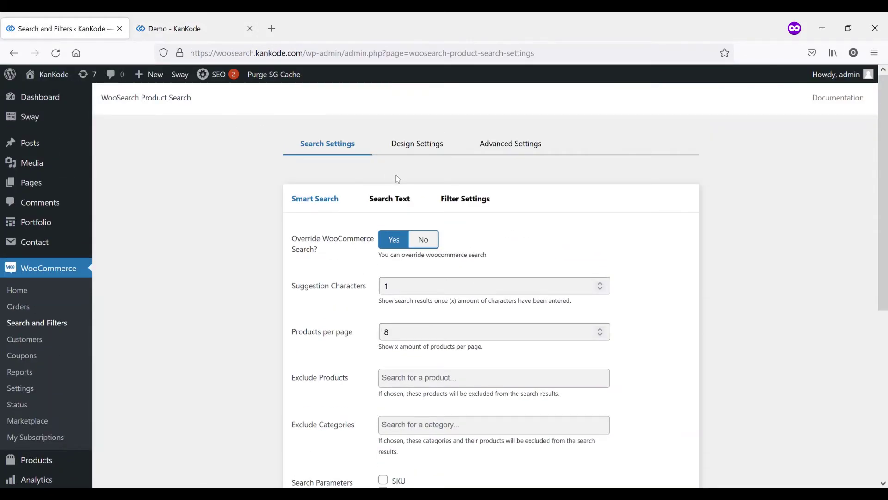
left_click(458, 198)
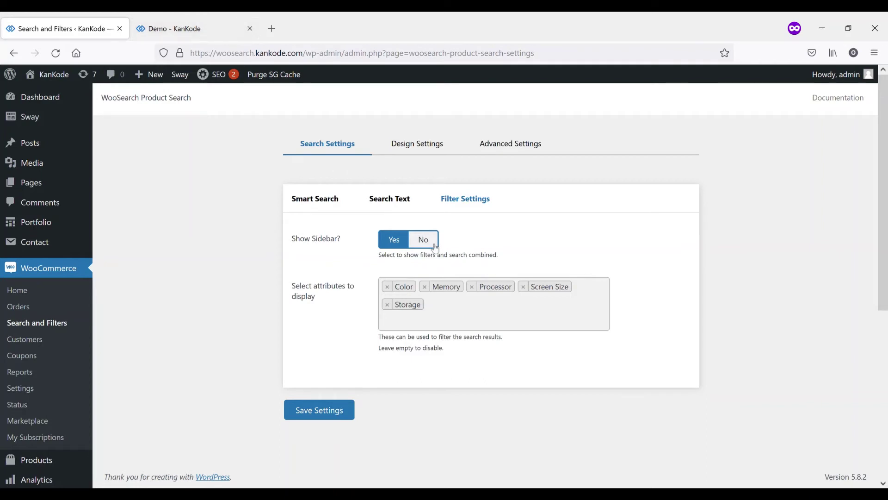
Step: Compare with the oled store results, then show Smart Search with search override on and 1-character suggestions
left_click(238, 28)
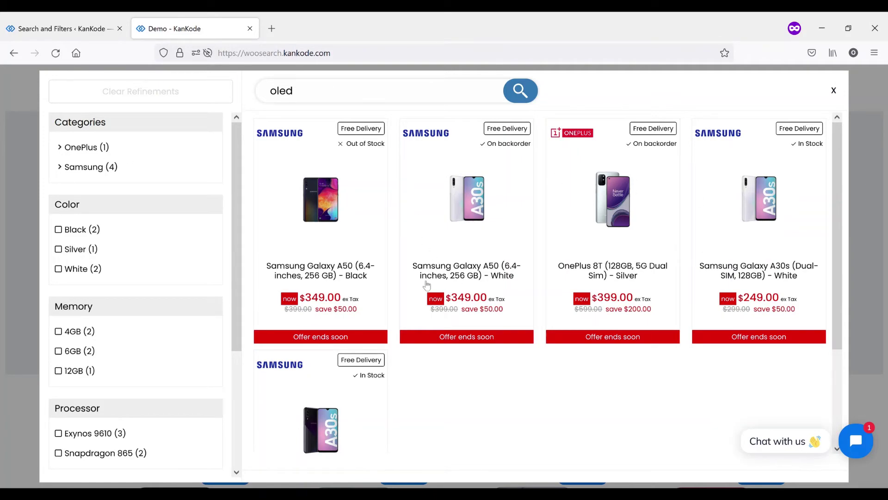
scroll(423, 284, "down", 3)
scroll(423, 274, "up", 3)
left_click(98, 32)
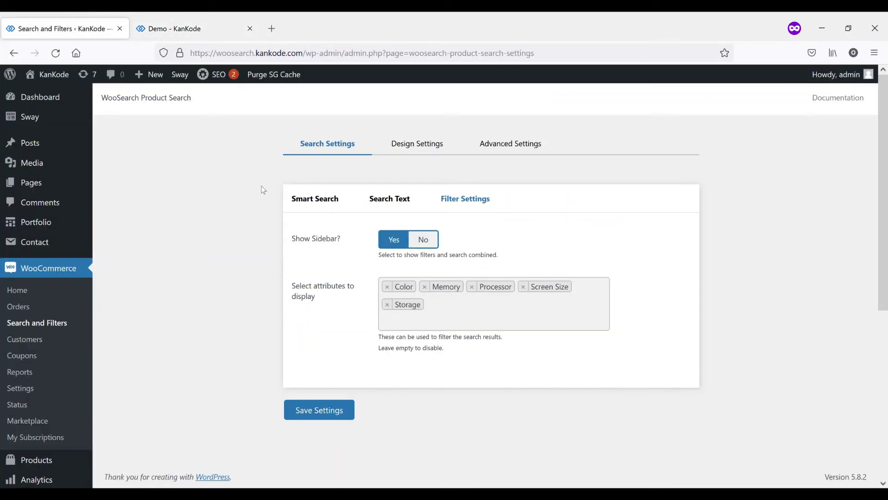
left_click(326, 205)
scroll(277, 214, "down", 5)
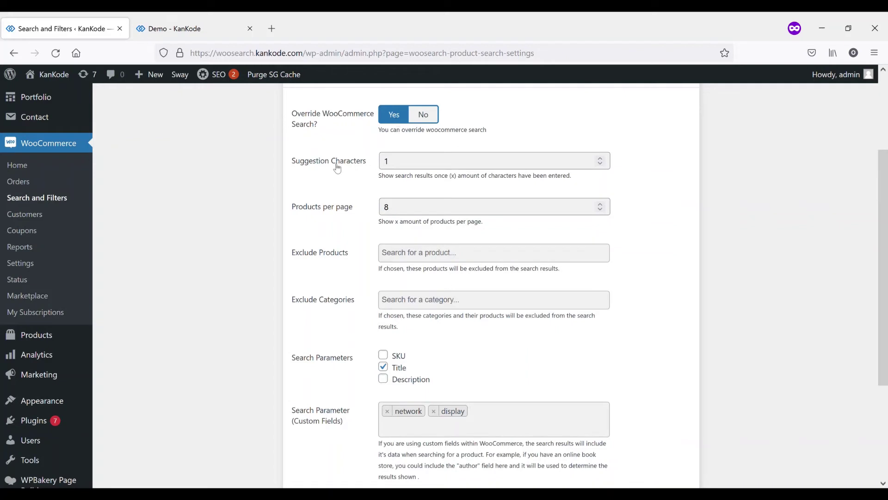
Step: Delete the 'oled' term from the store popup's search box so all products are listed
left_click(205, 26)
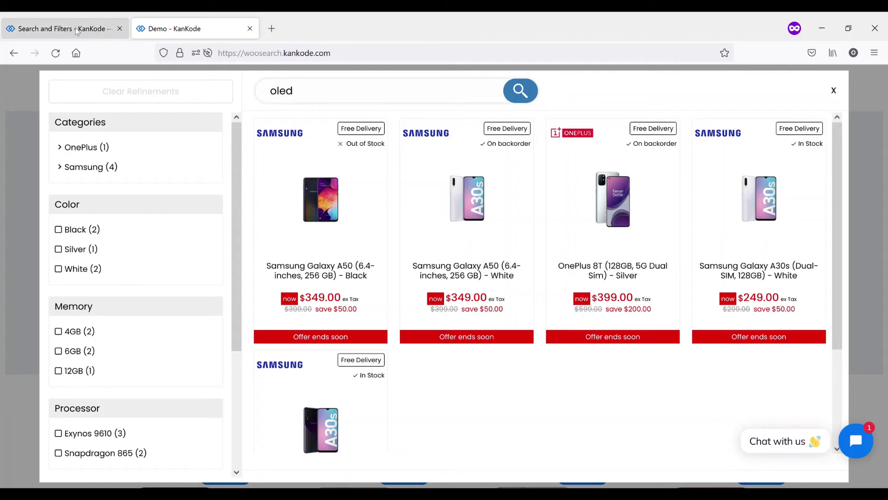
left_click(77, 31)
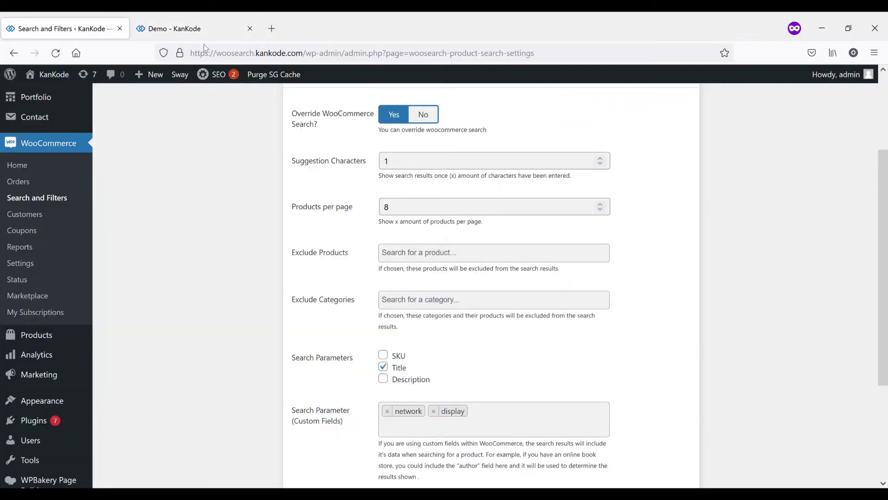
left_click(199, 29)
scroll(447, 319, "down", 3)
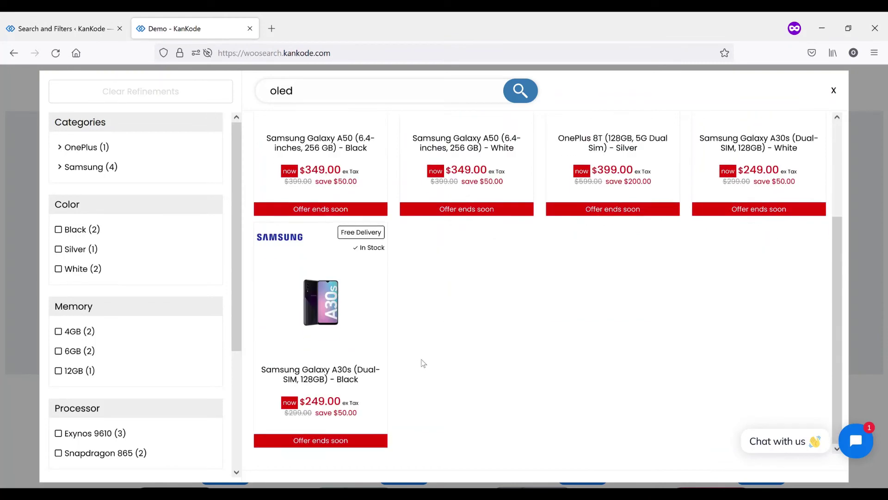
scroll(428, 372, "up", 3)
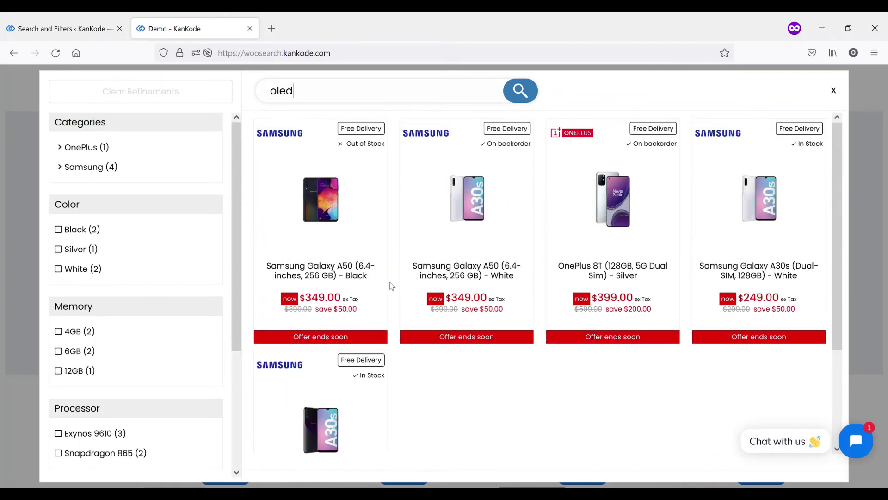
double_click(322, 93)
key("BackSpace")
scroll(313, 446, "down", 3)
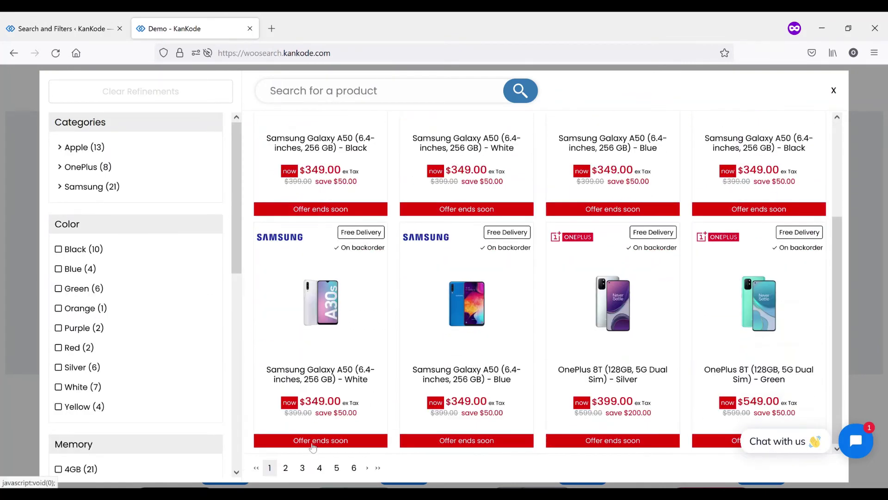
Step: Review Smart Search settings: 8 products per page, no products or categories excluded
left_click(86, 35)
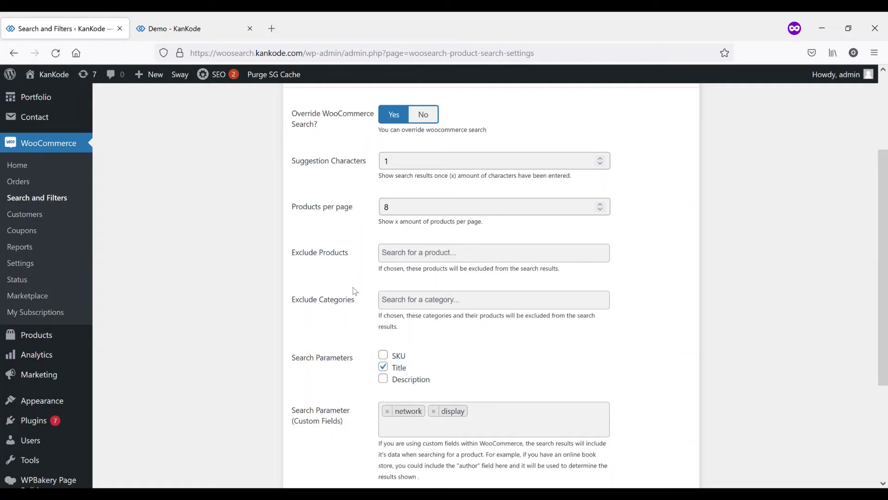
scroll(355, 291, "down", 3)
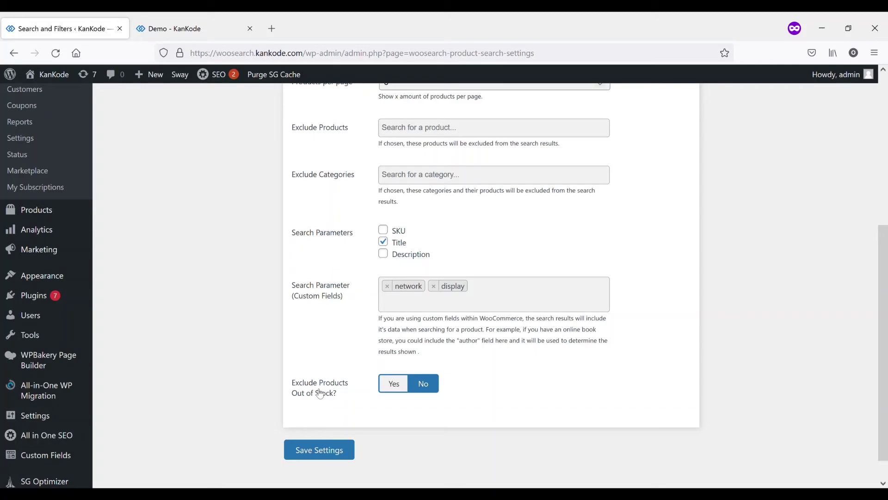
scroll(320, 363, "up", 5)
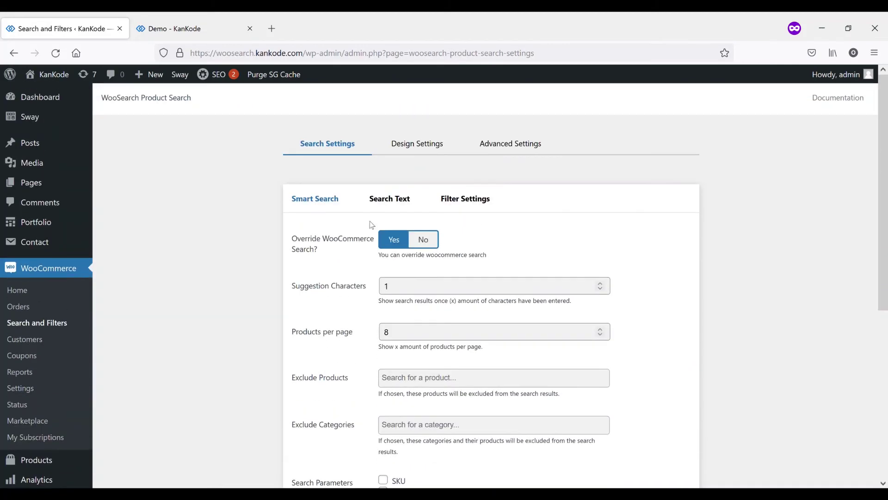
Step: Show Search Text, then Filter Settings with Color, Memory, Processor, Screen Size and Storage filters
left_click(387, 202)
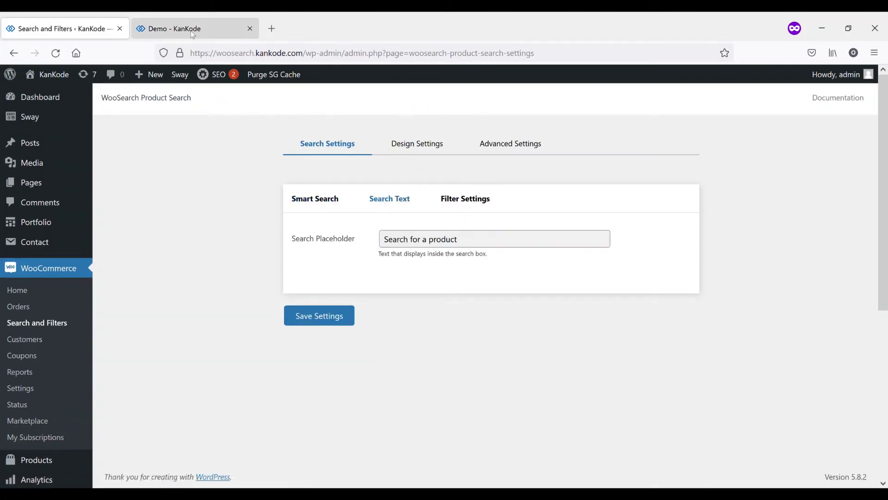
left_click(193, 34)
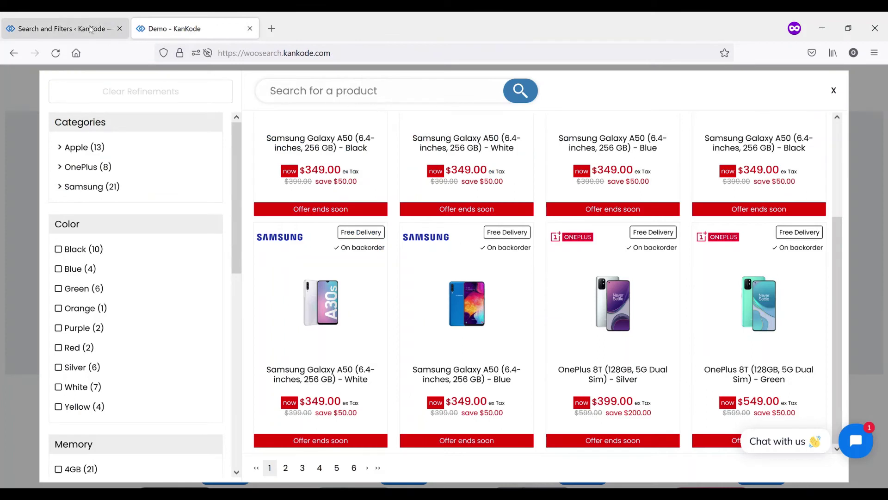
key("ctrl+Tab")
left_click(469, 199)
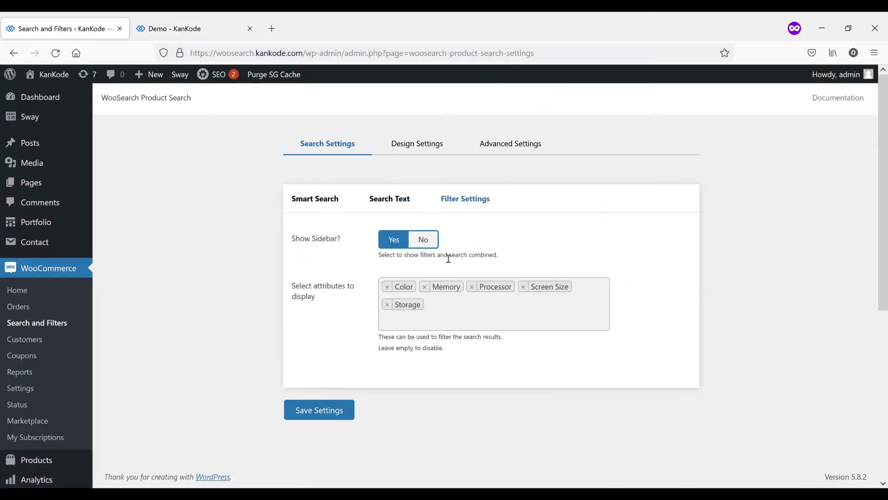
Step: Compare the Design Settings theme colours with the store's search popup
left_click(416, 152)
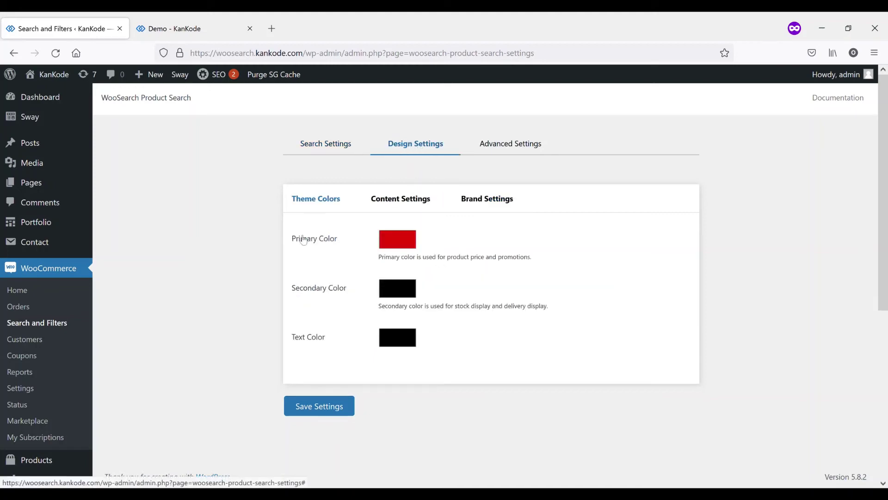
left_click(208, 25)
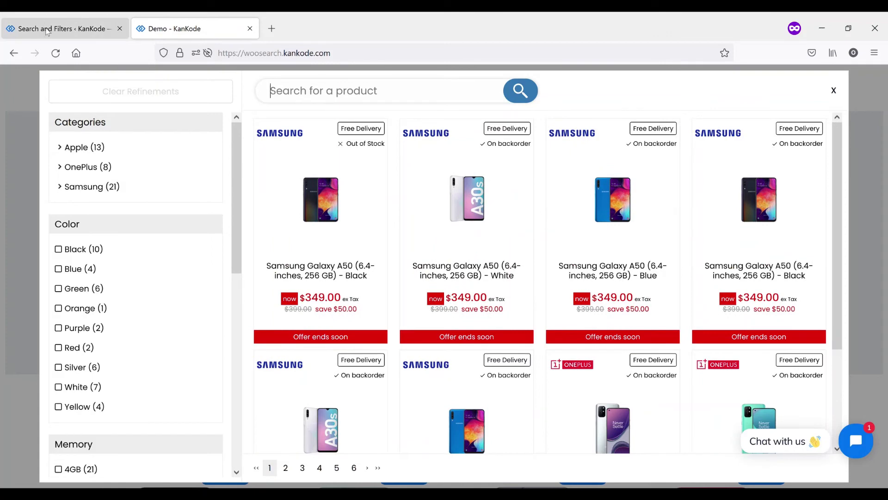
left_click(44, 29)
Step: Match Content Settings to store labels: Free Delivery, stock status, ex Tax, Offer ends soon
left_click(408, 202)
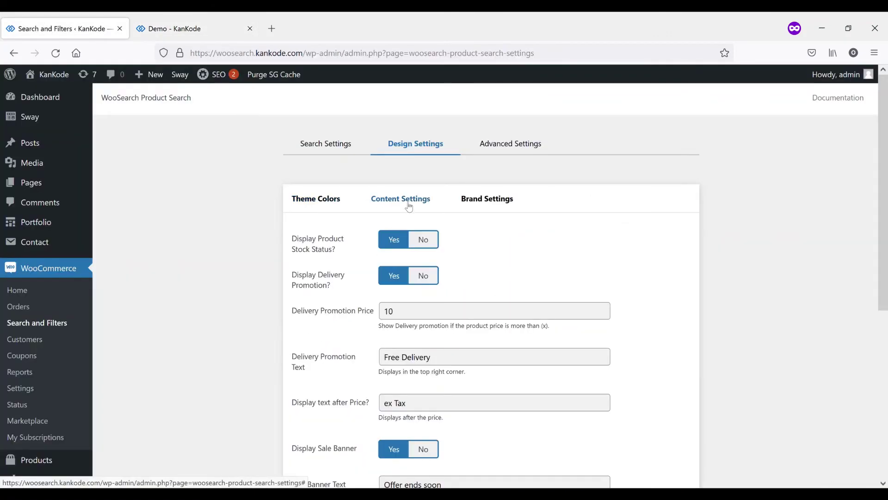
scroll(255, 256, "down", 2)
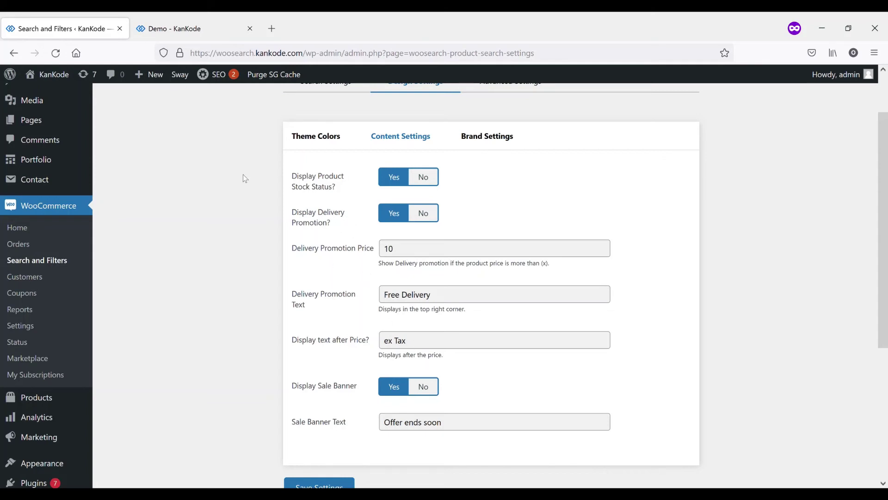
left_click(185, 28)
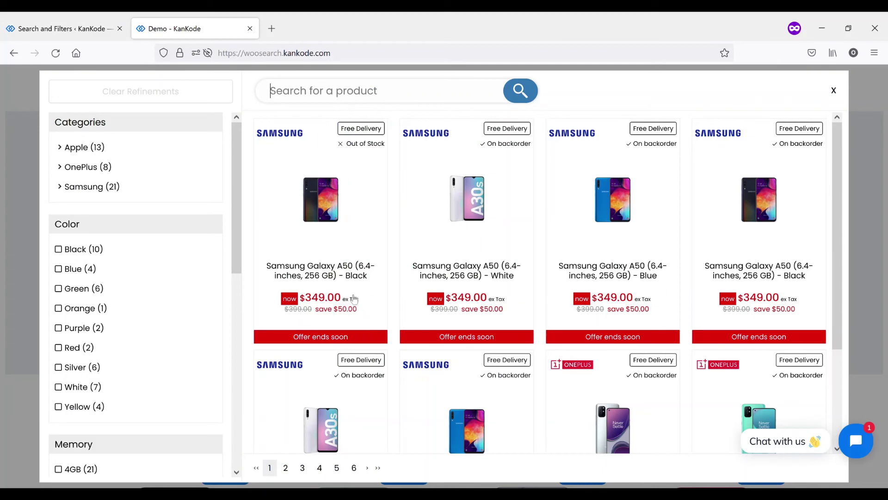
left_click(98, 21)
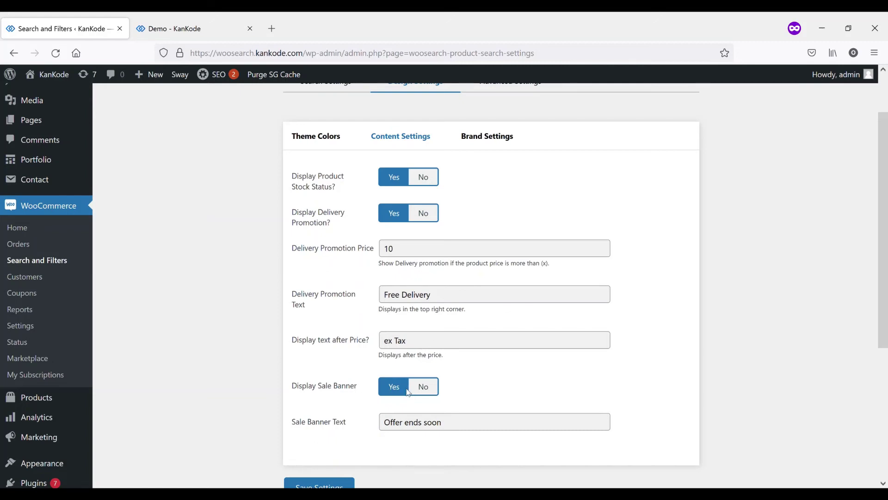
left_click(178, 28)
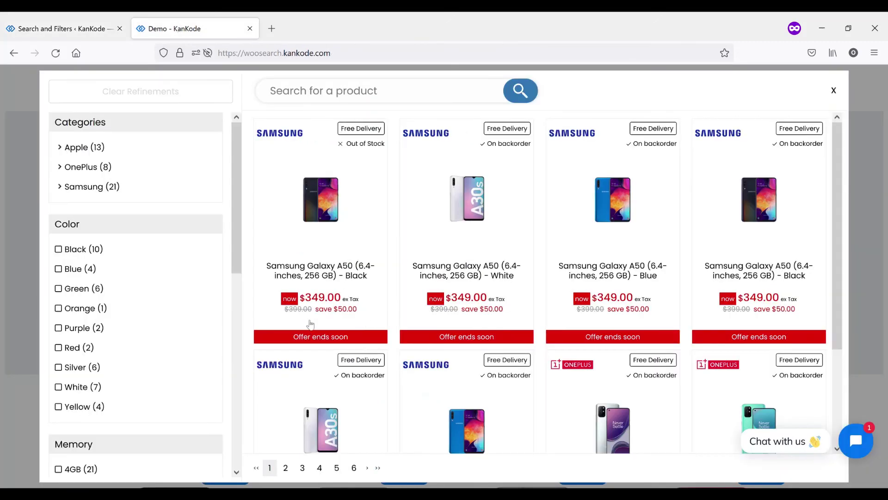
Step: Show WooSearch Brand Settings with Display Product Brand Logo set to Yes
left_click(88, 28)
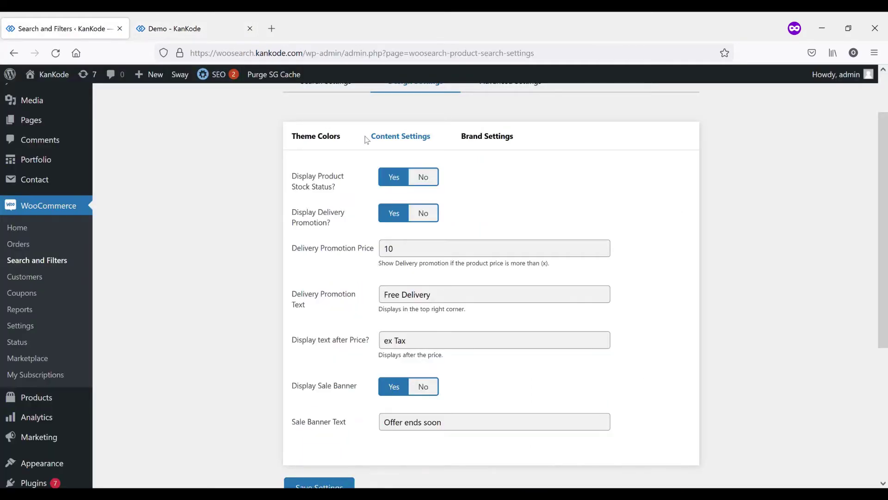
left_click(472, 138)
scroll(292, 195, "up", 2)
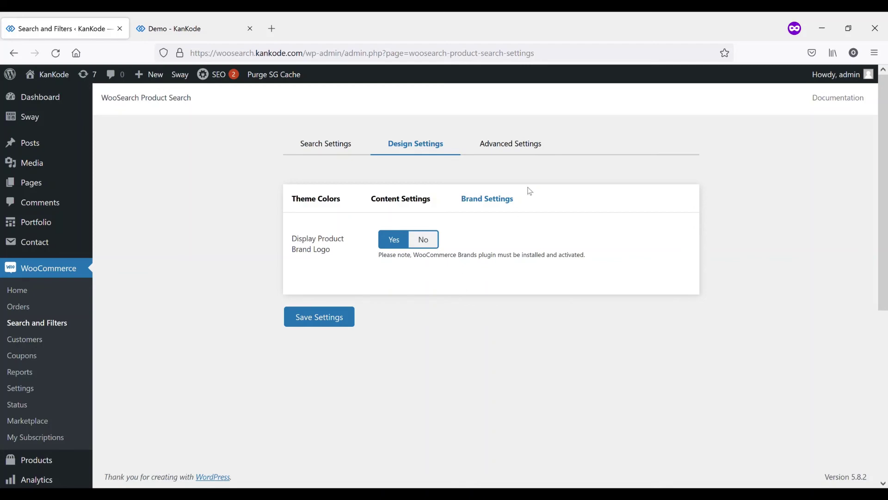
Step: Check the Advanced caching and Custom CSS settings, then close the KanKode store's search popup
left_click(536, 156)
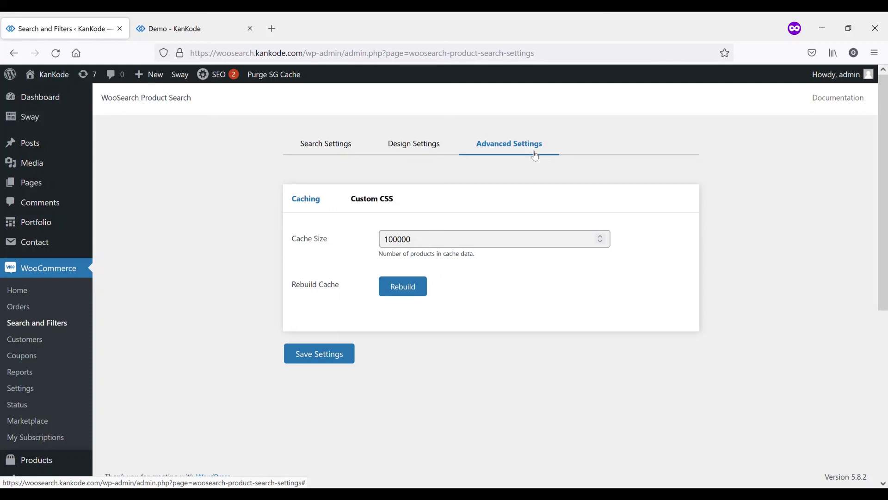
left_click(378, 203)
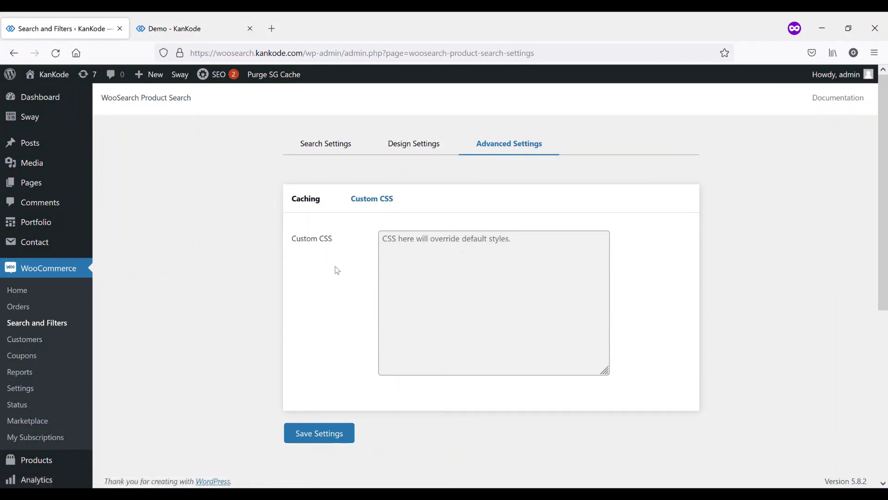
left_click(163, 29)
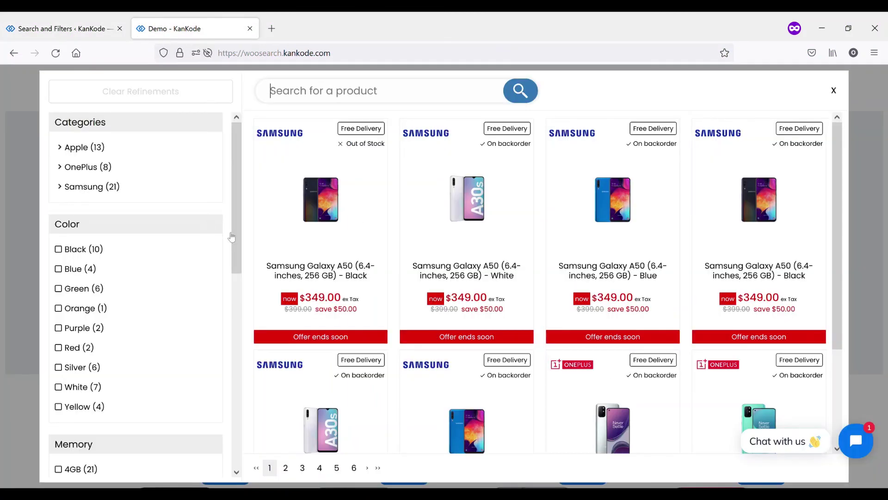
left_click(833, 91)
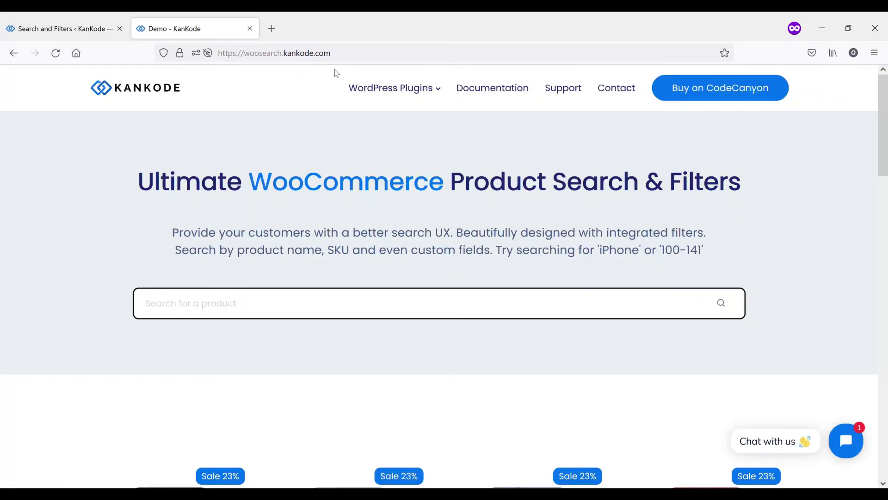
mouse_move(350, 90)
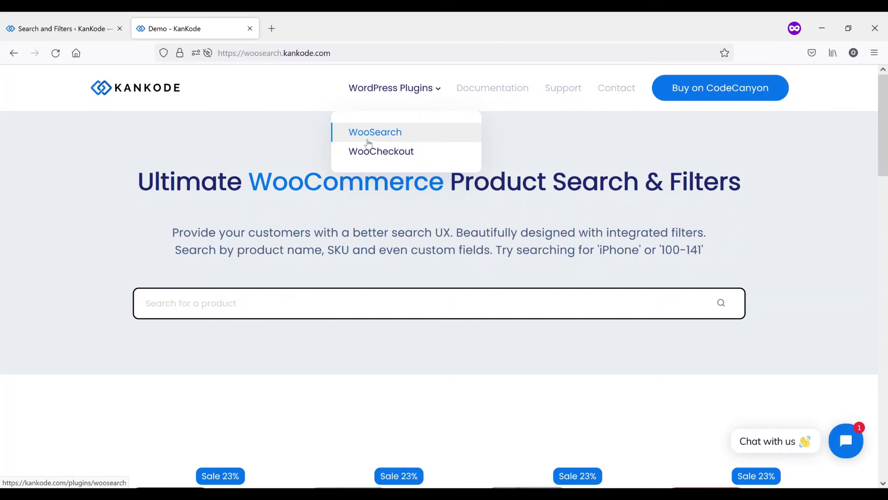